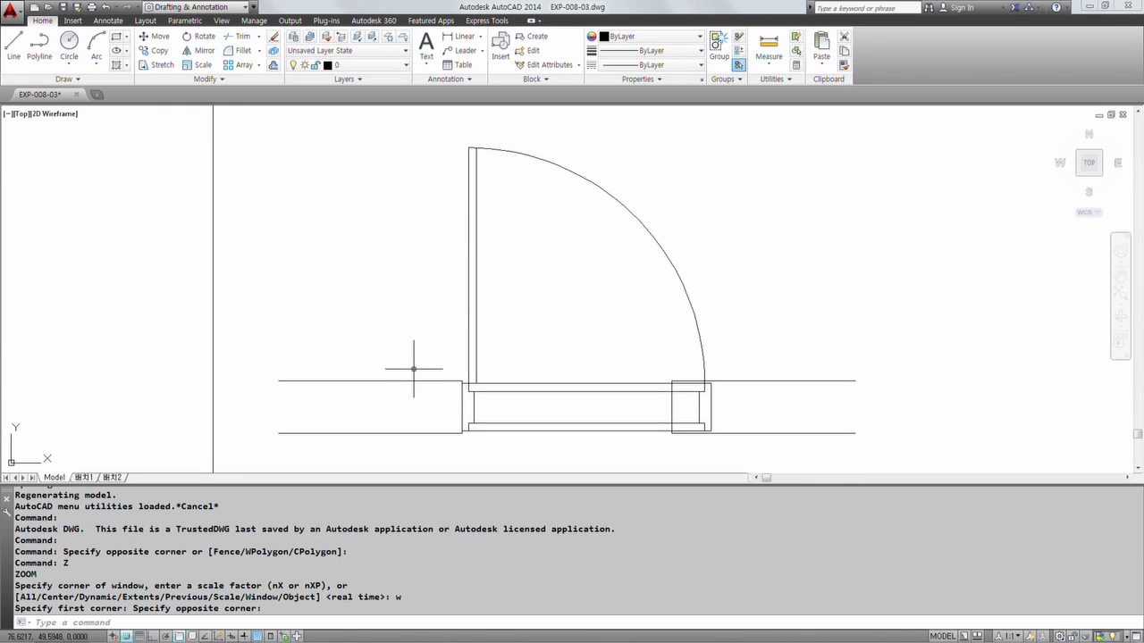
Start scaling the door block with SC, using the left jamb midpoint as base point
key("F9")
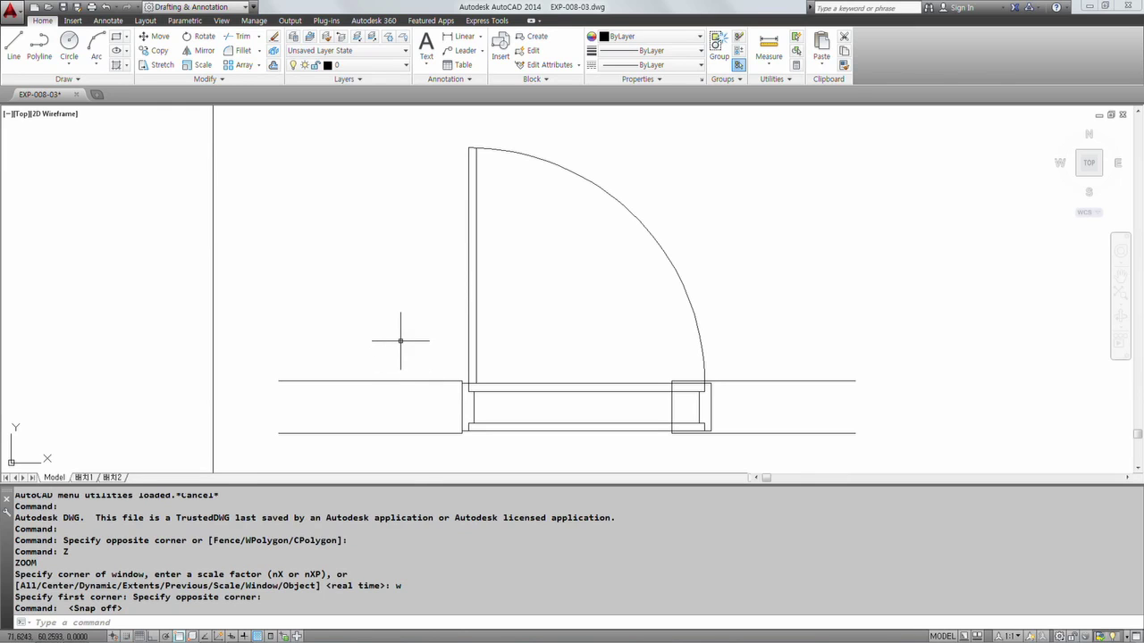
key("F9")
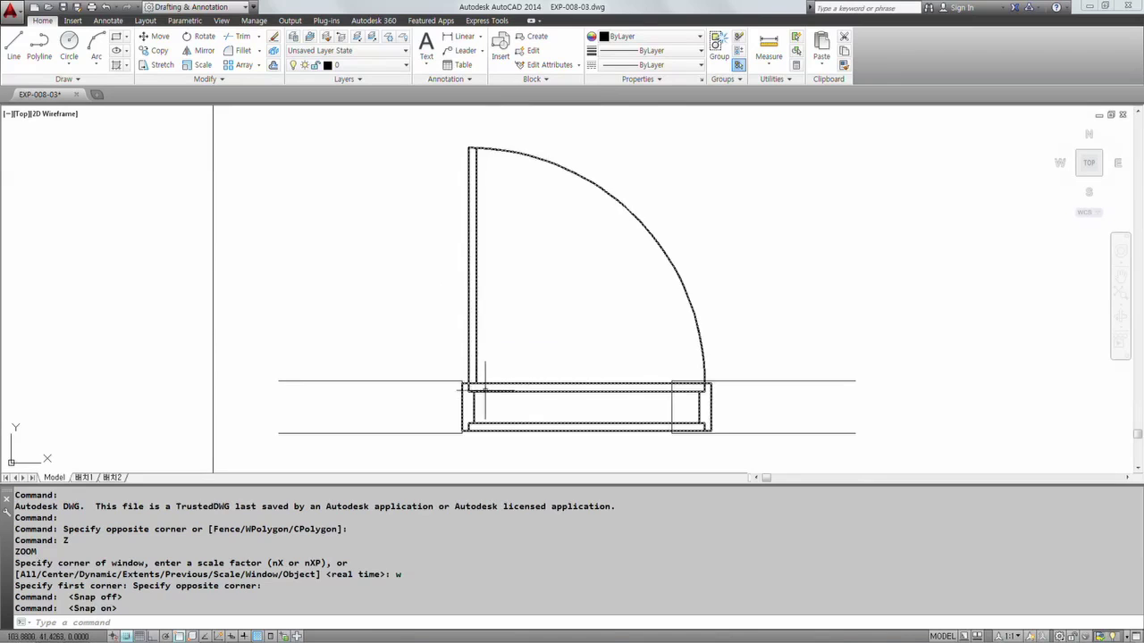
left_click(565, 391)
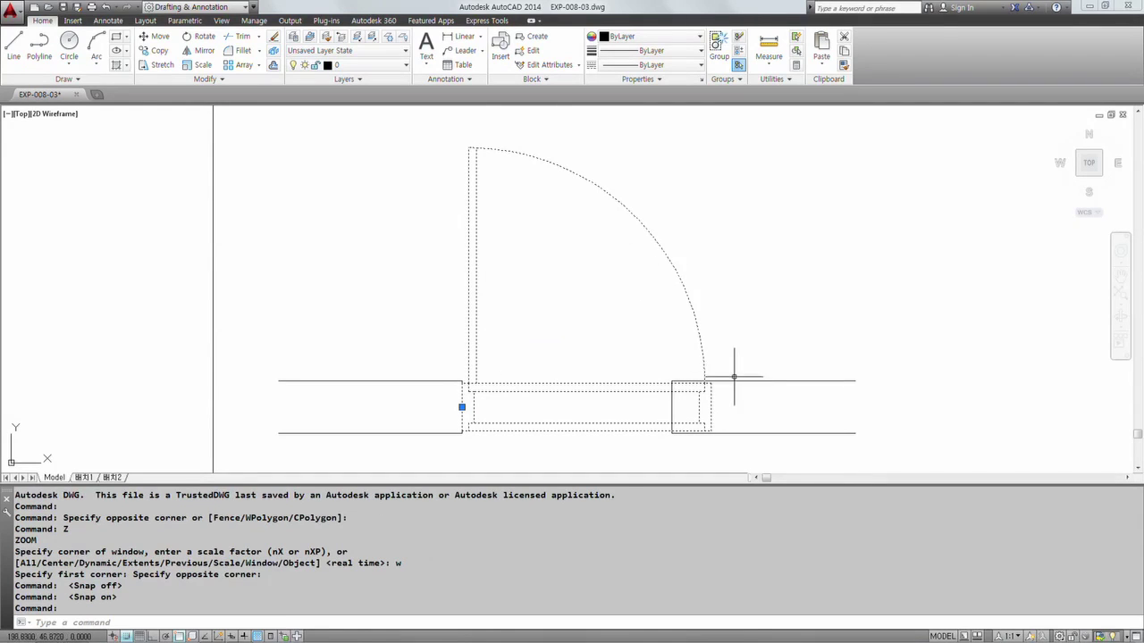
key("Escape")
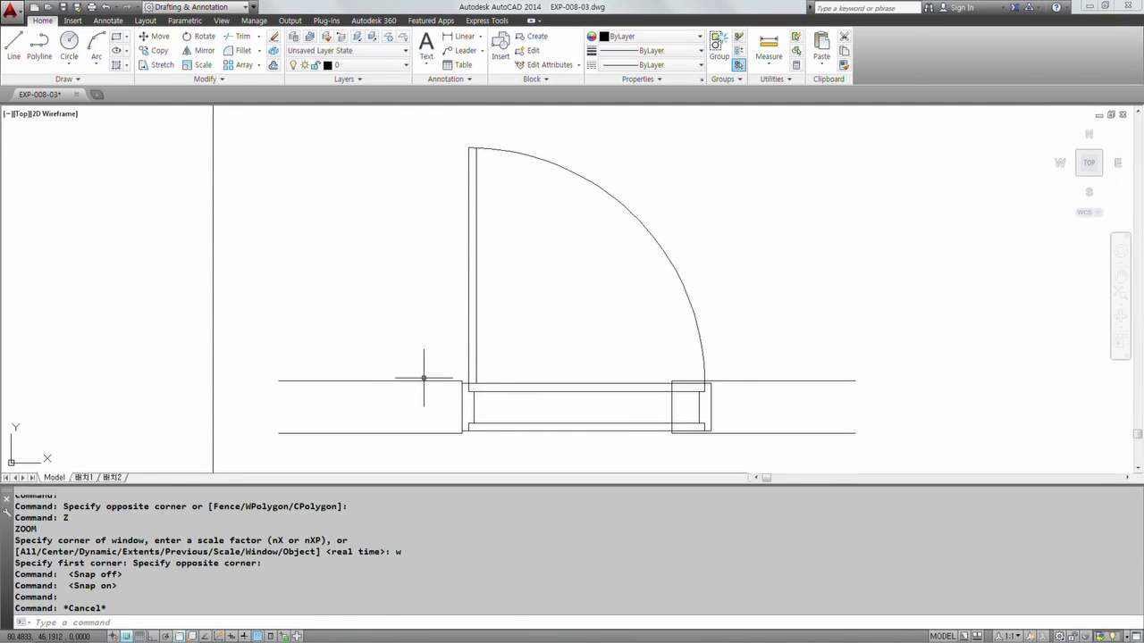
type("sc")
key("Return")
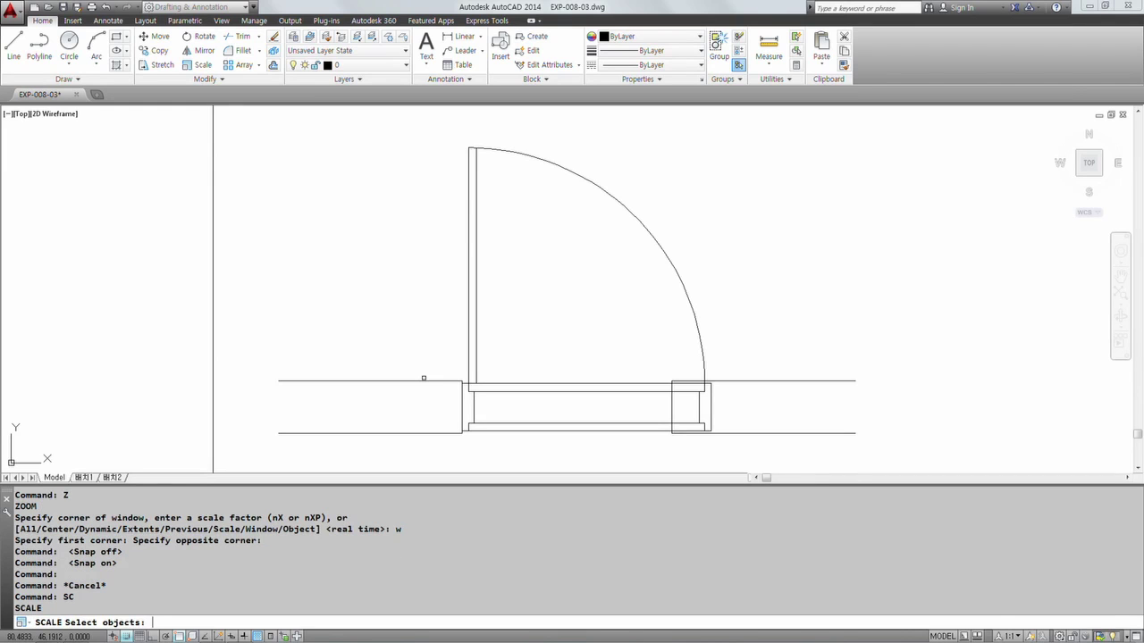
left_click(468, 348)
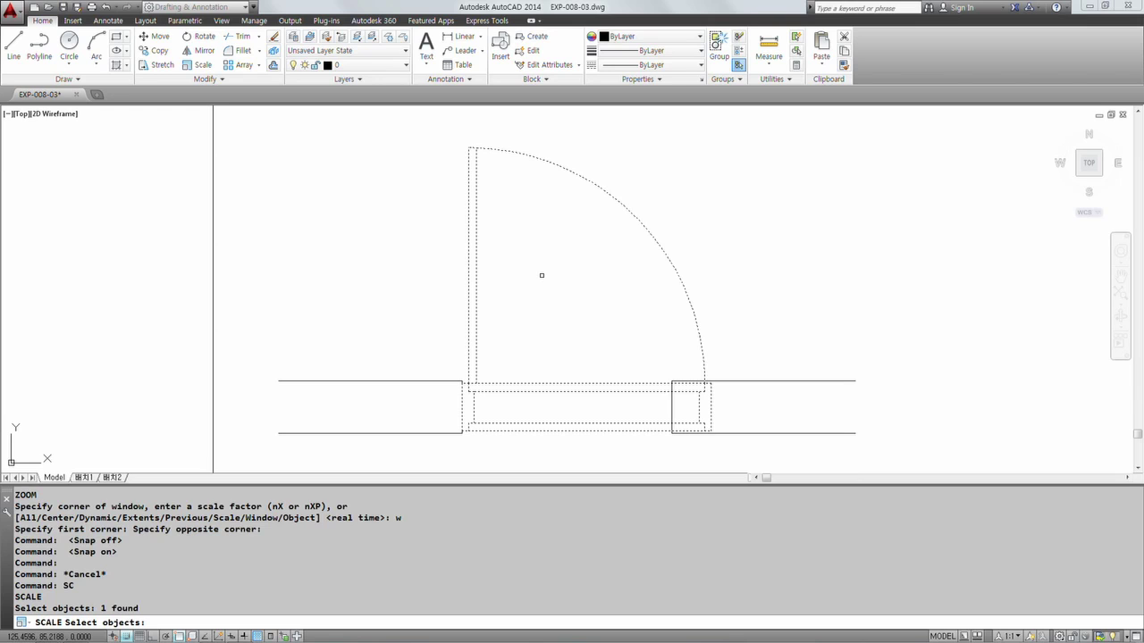
key("Return")
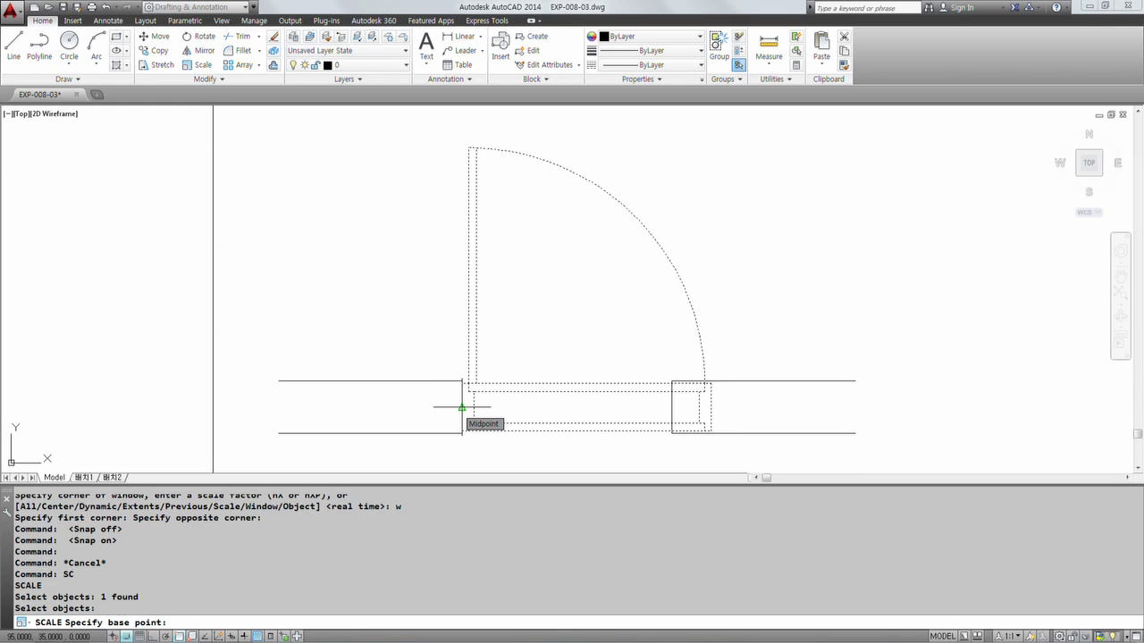
left_click(462, 407)
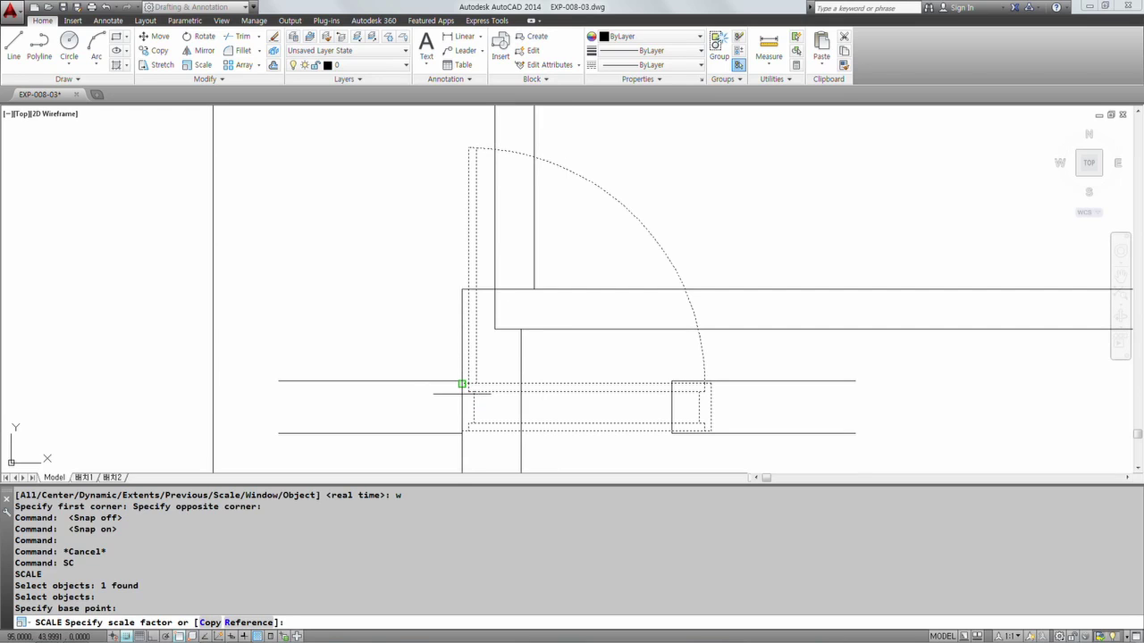
Try a 0.8 scale factor on the door, then undo it
key("F9")
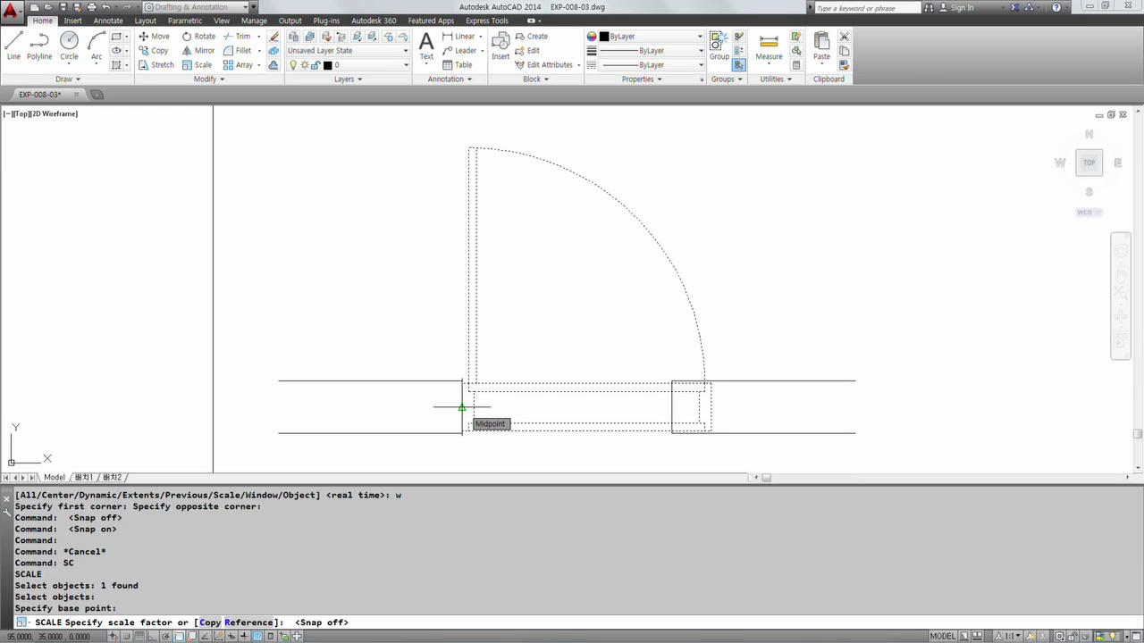
type("0.8")
key("Return")
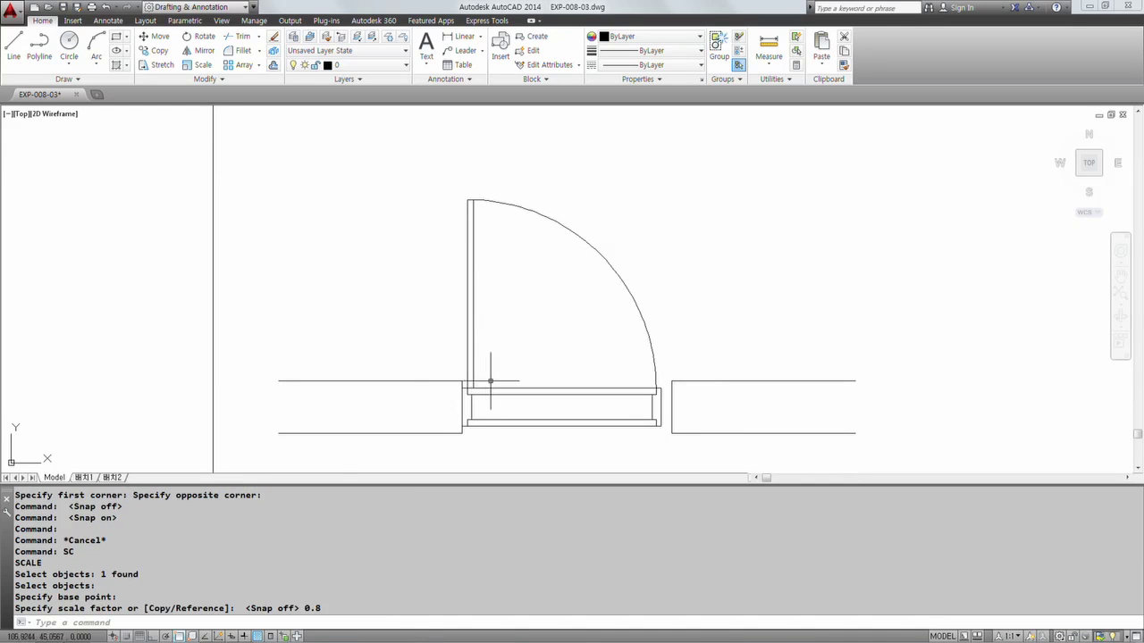
type("u")
key("Return")
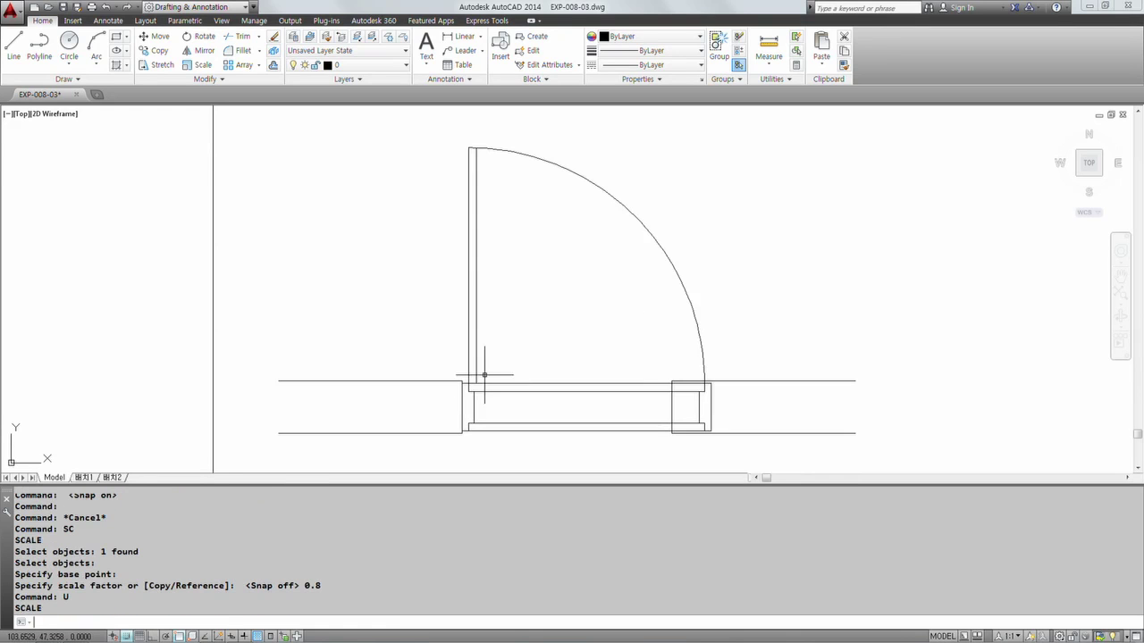
Rescale the door by a trial factor of 1.5, then undo the enlargement
left_click_drag(468, 388, 469, 396)
type("sc")
key("Return")
left_click(462, 407)
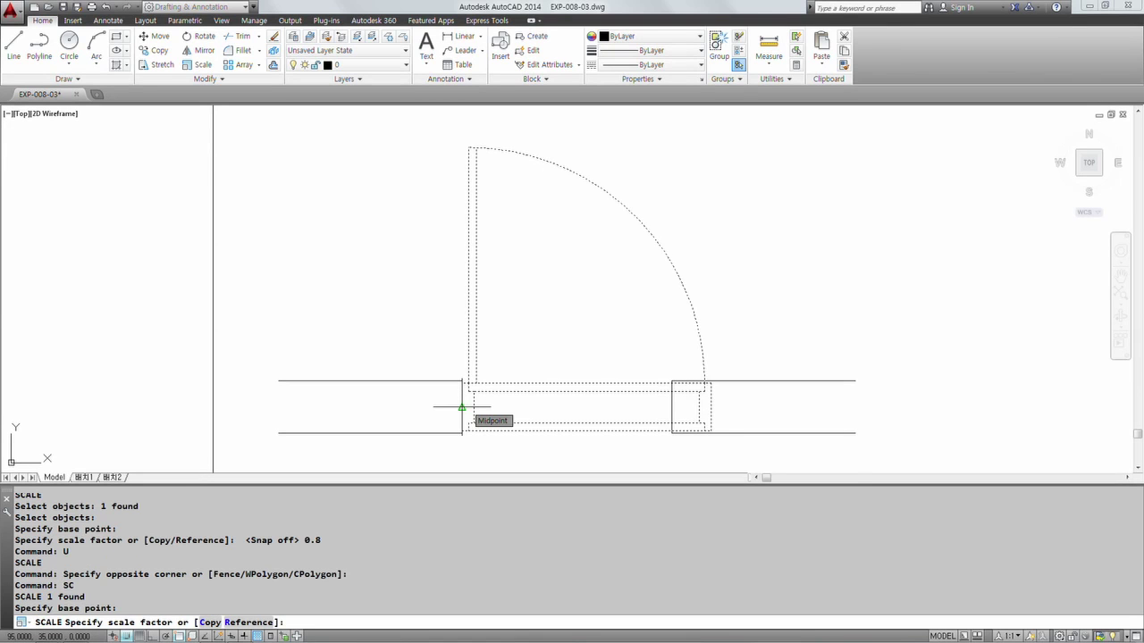
type("1.5")
key("Return")
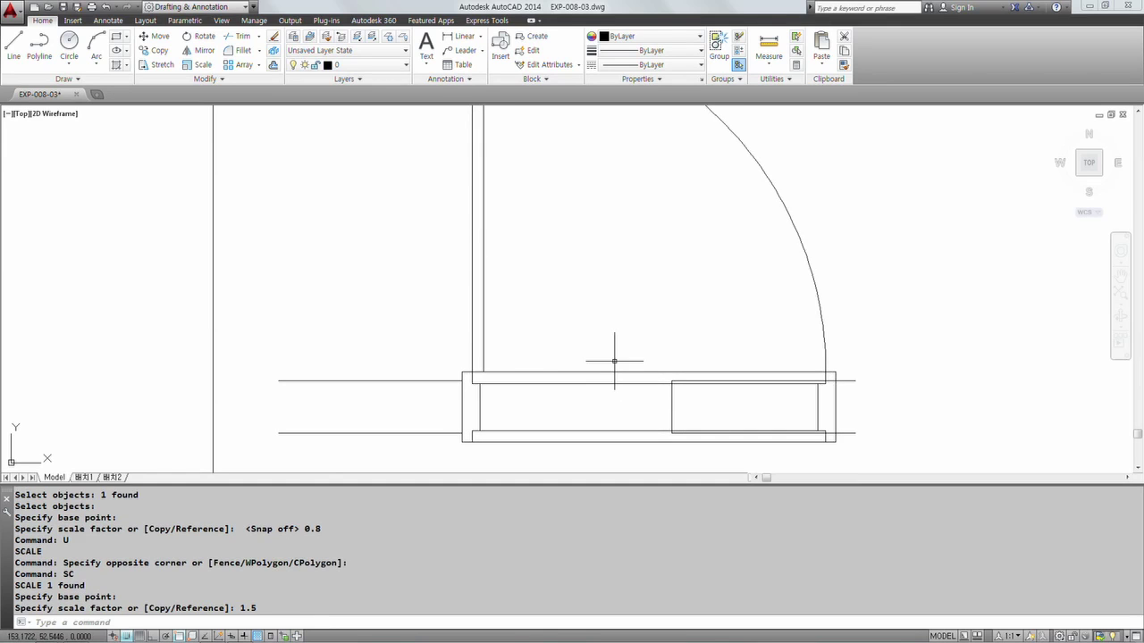
type("u")
key("Return")
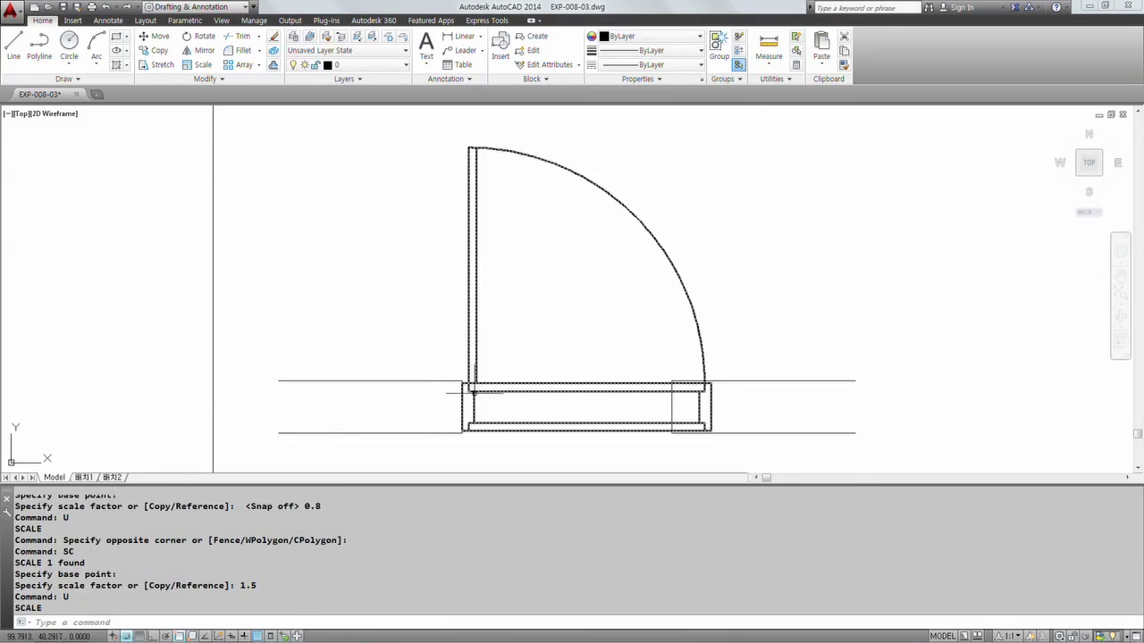
Reselect the door and restart scaling about the left jamb midpoint
left_click(474, 393)
type("sc")
key("Return")
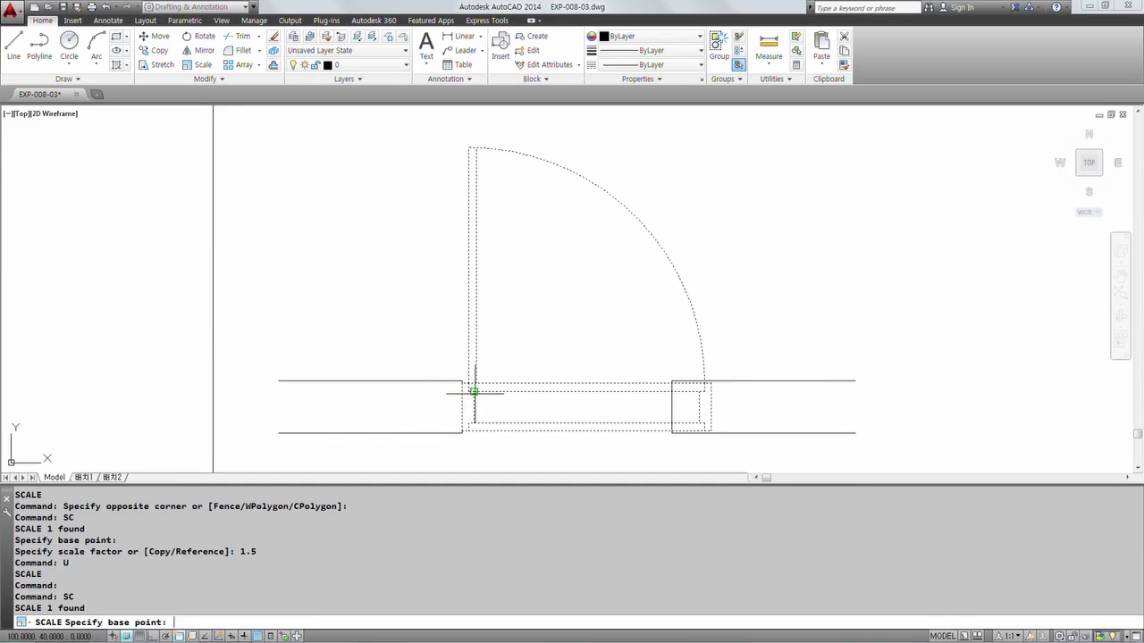
left_click(462, 407)
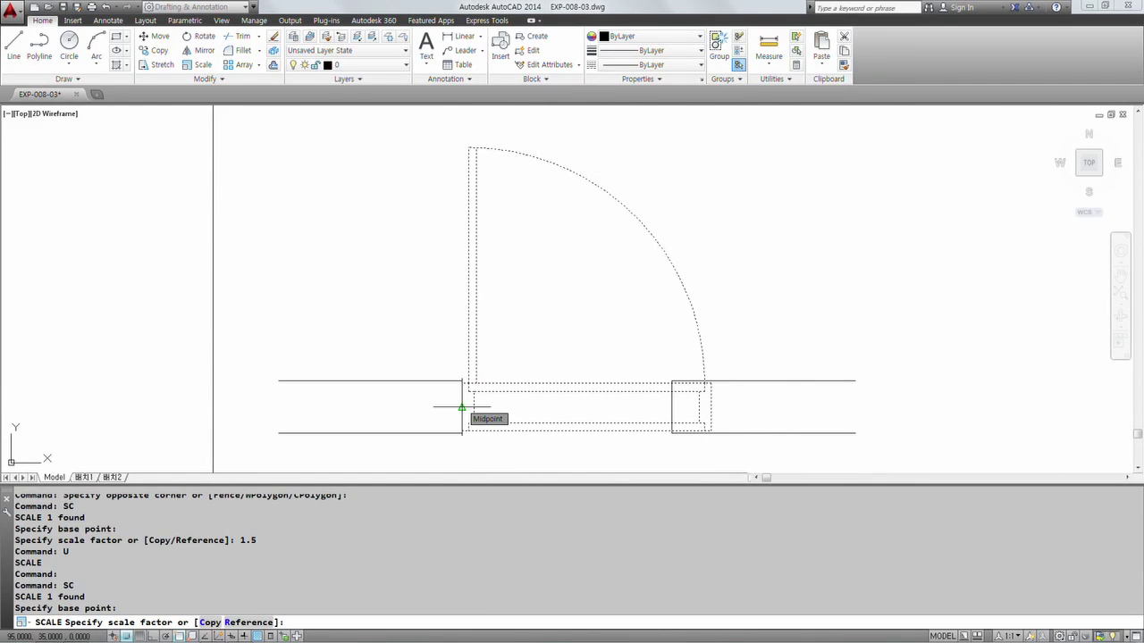
Scale the door by Reference, from its current width to the right wall end's midpoint
type(" r")
key("Return")
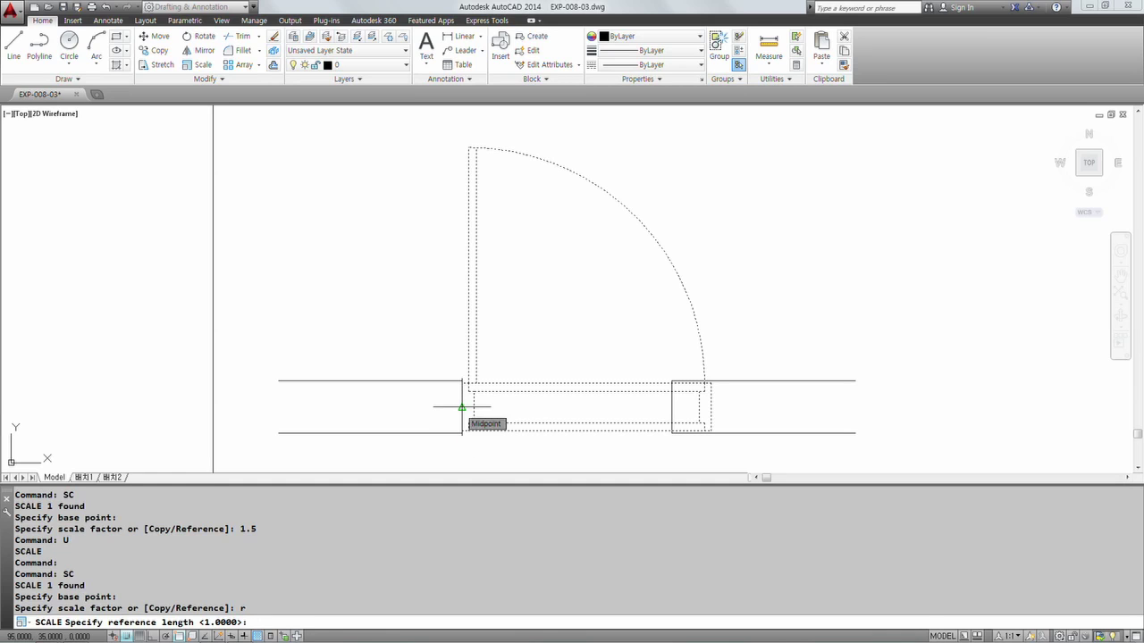
left_click(462, 407)
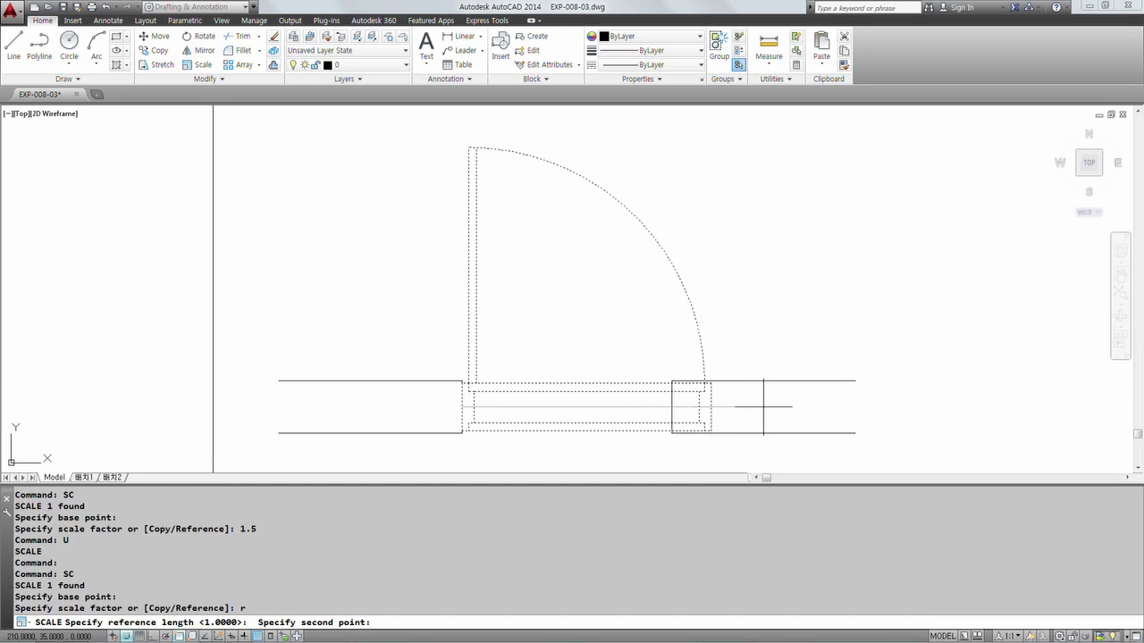
left_click(711, 408)
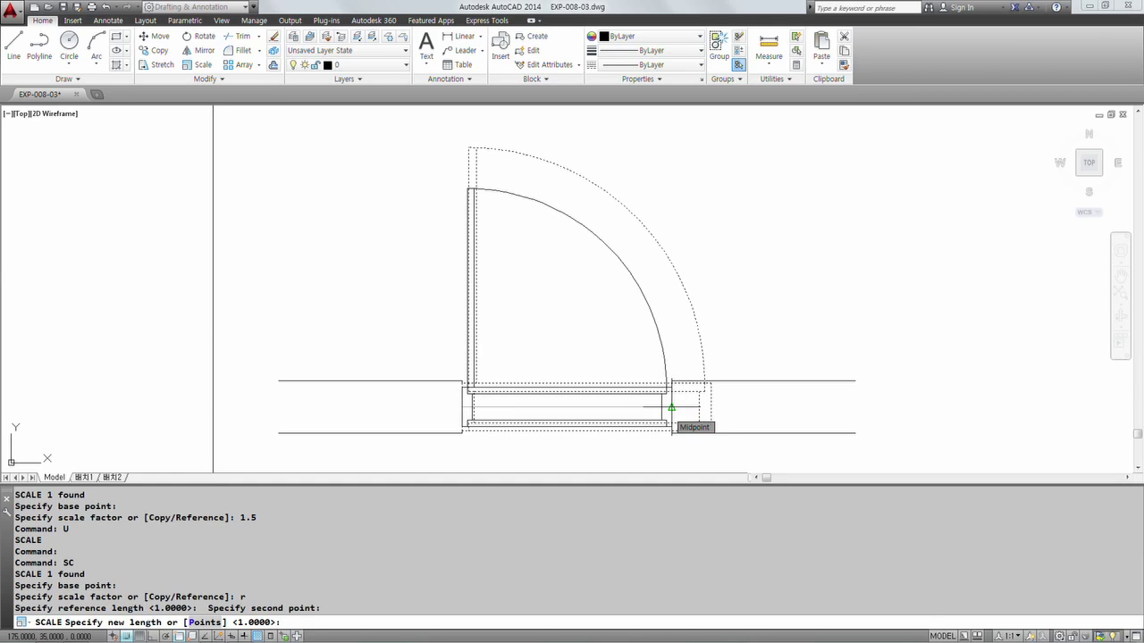
key("F9")
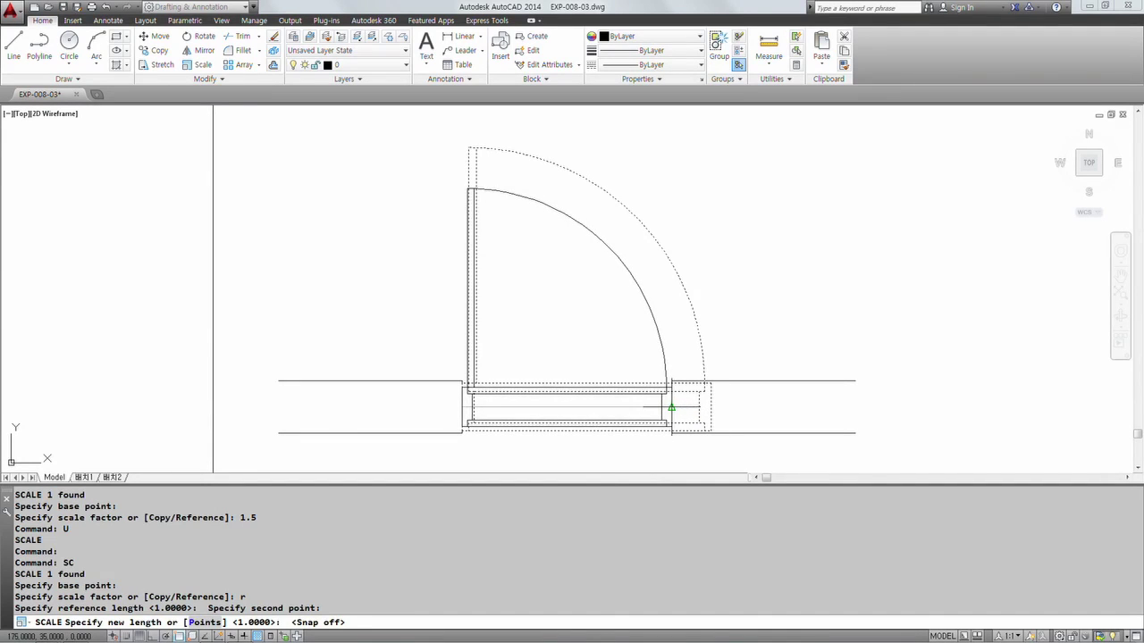
left_click(671, 408)
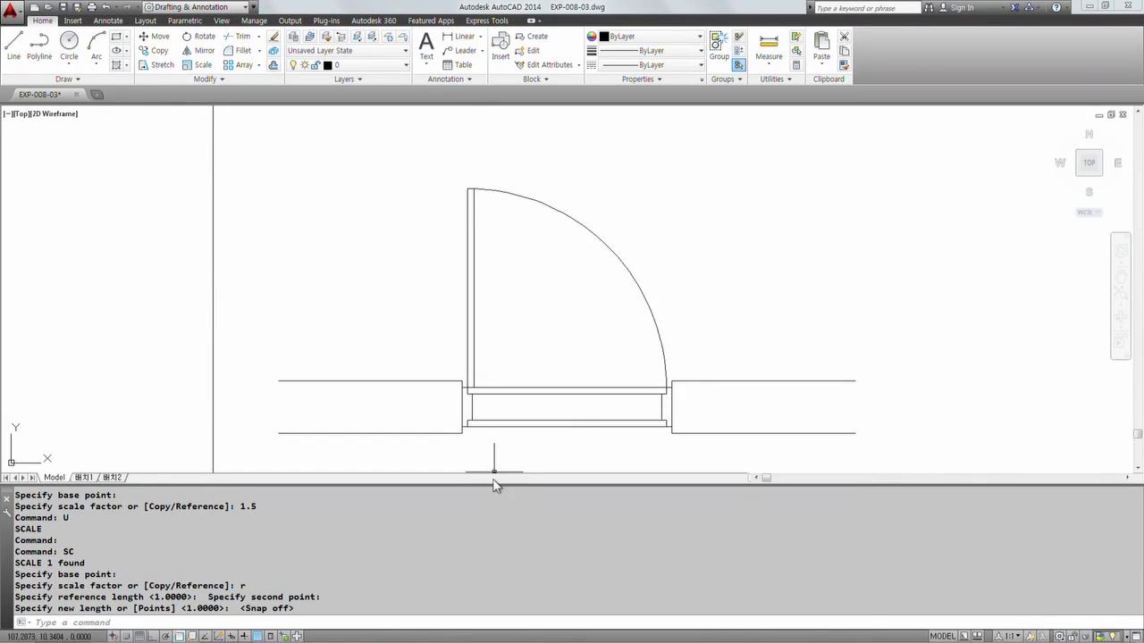
Move the door from its corner up against the wall's upper line
type("m")
key("Return")
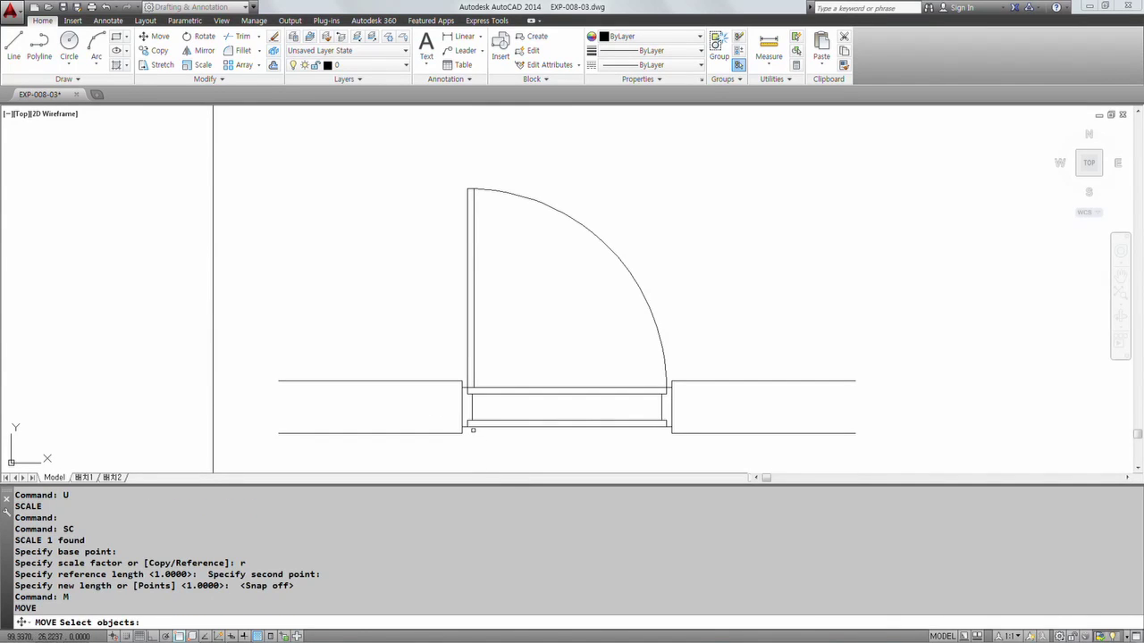
left_click(474, 404)
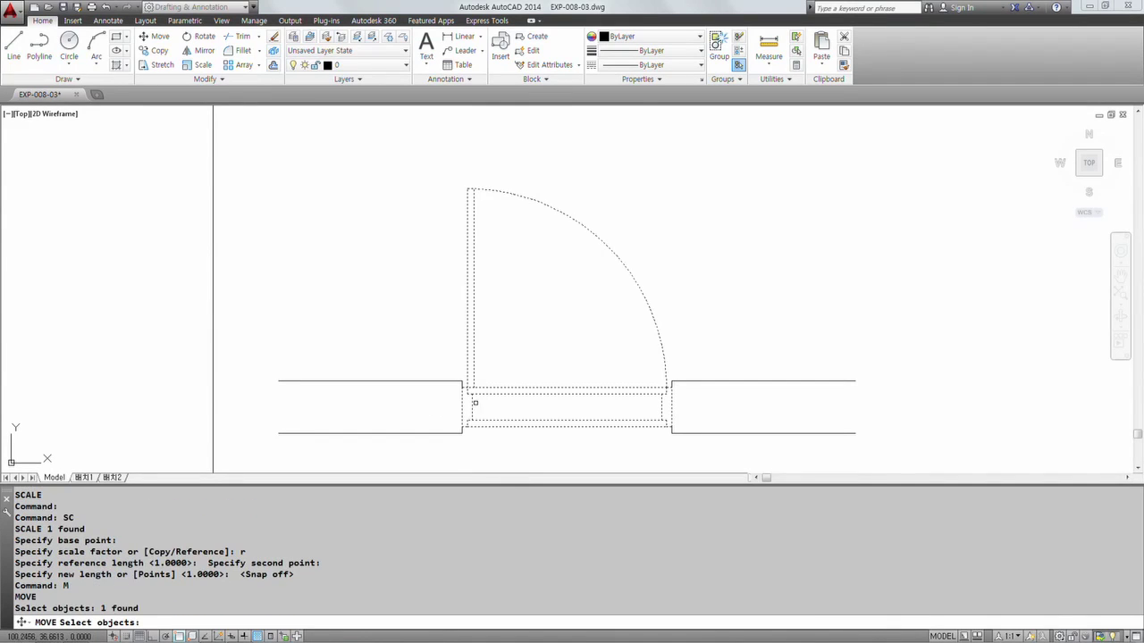
key("Return")
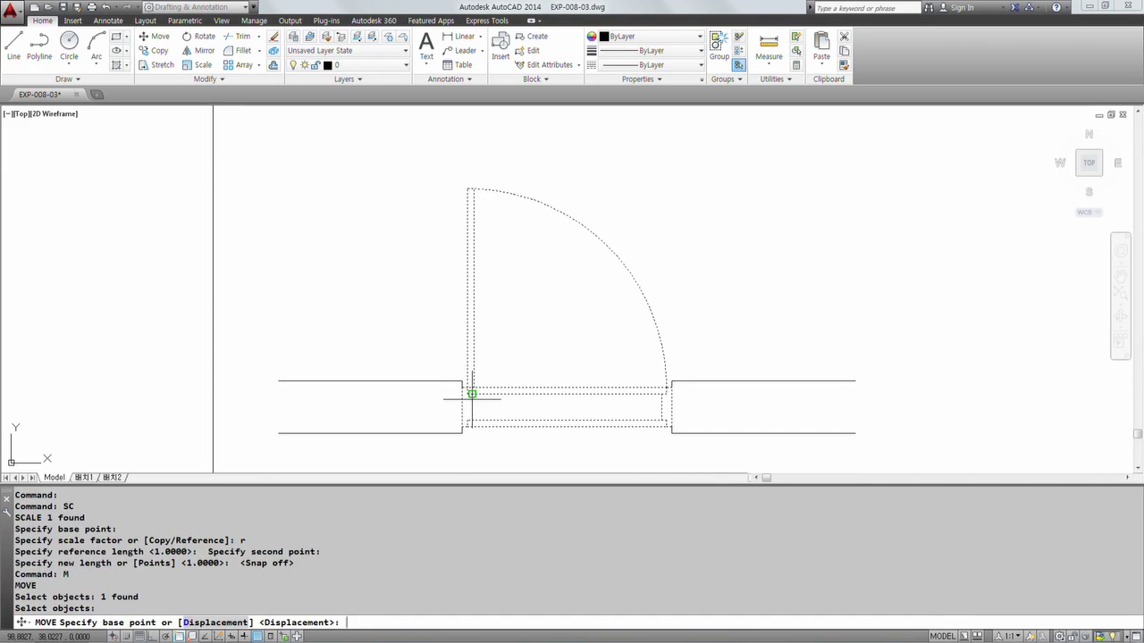
left_click(463, 387)
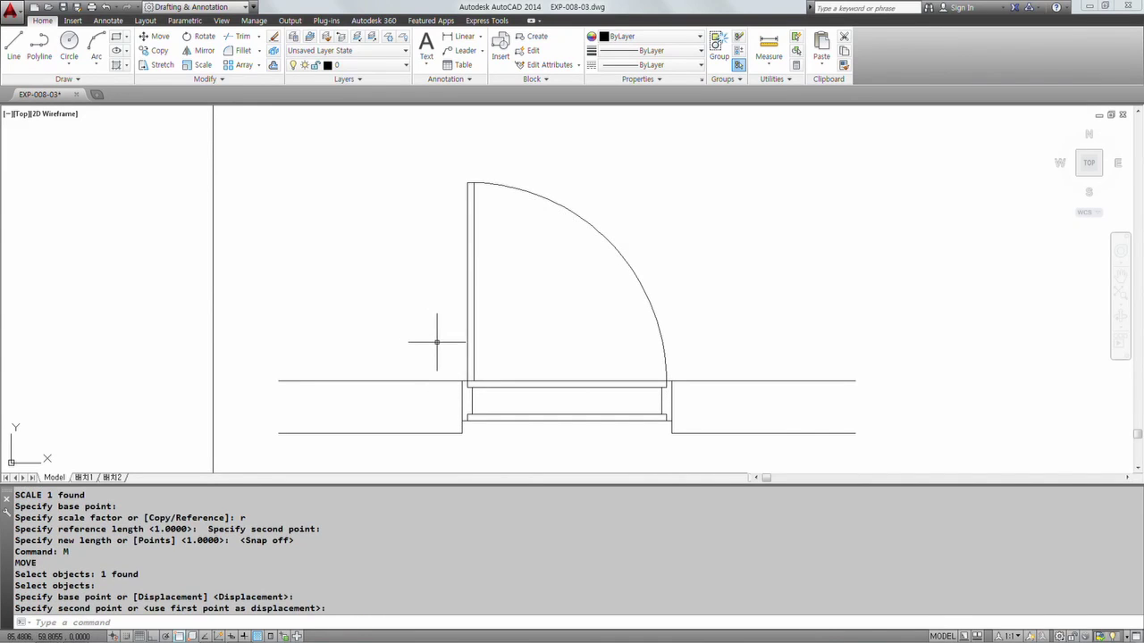
left_click(475, 372)
key("Escape")
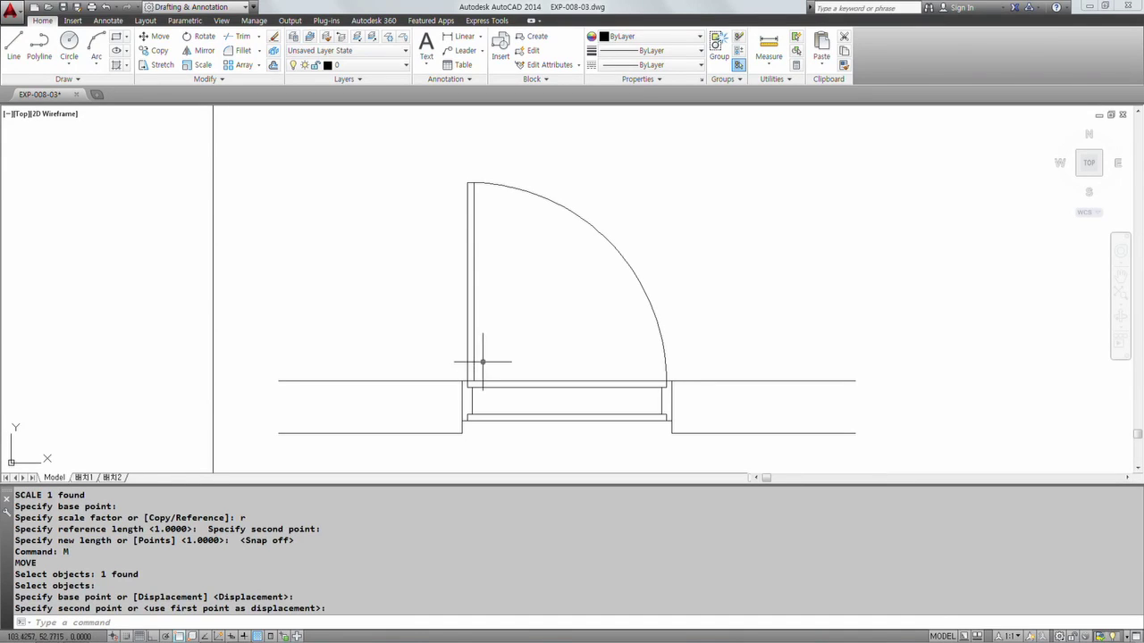
Explode the door block into separate lines with X
type("x")
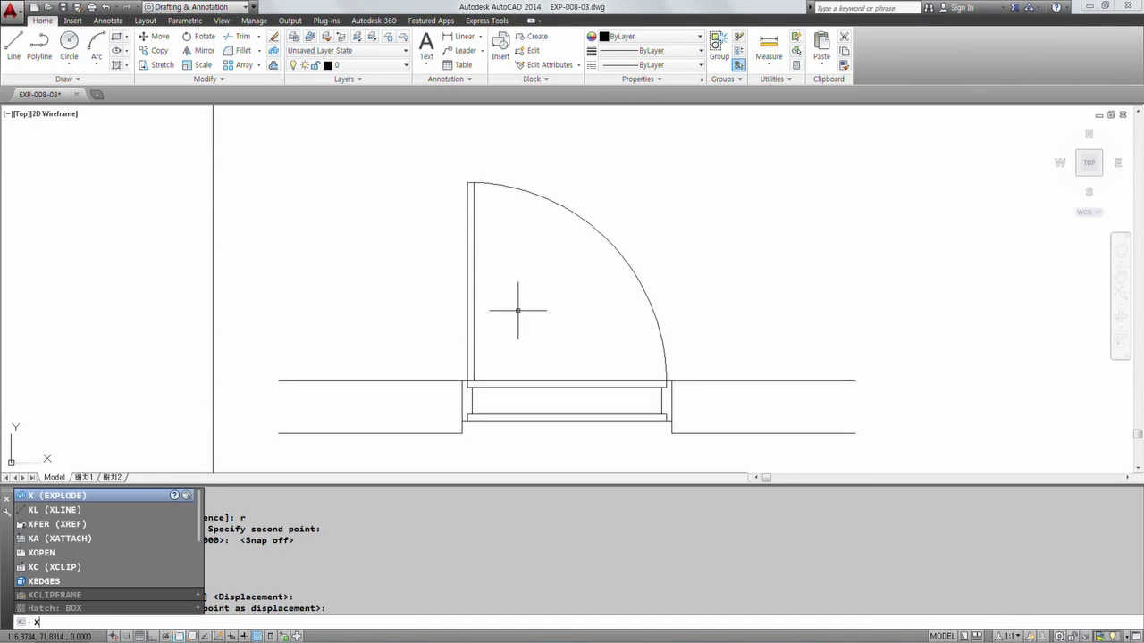
key("Return")
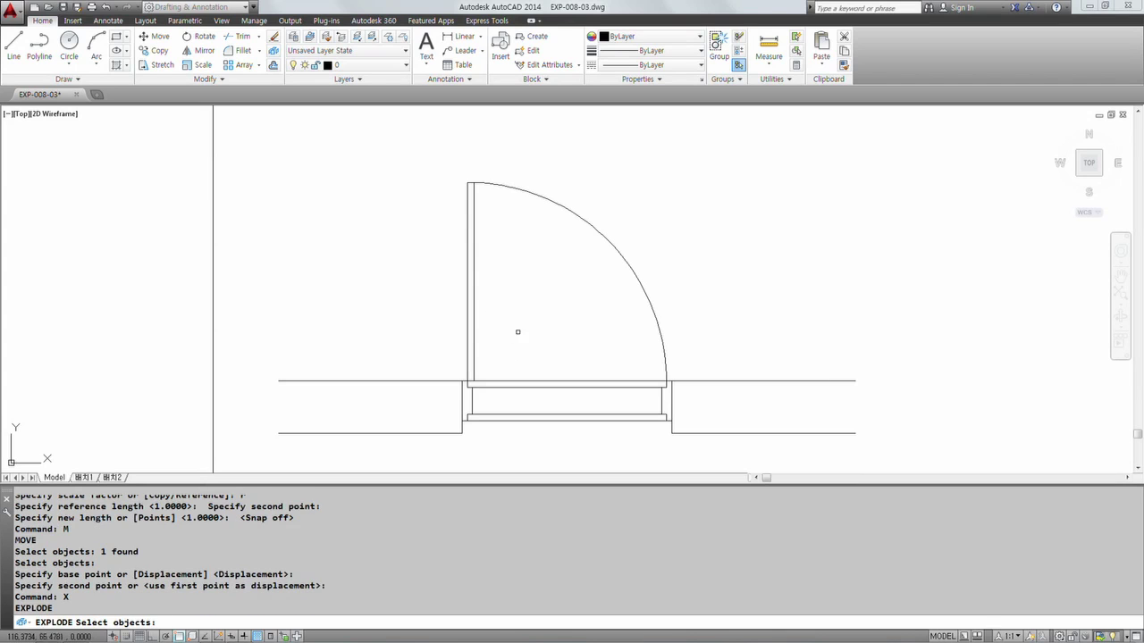
left_click(569, 380)
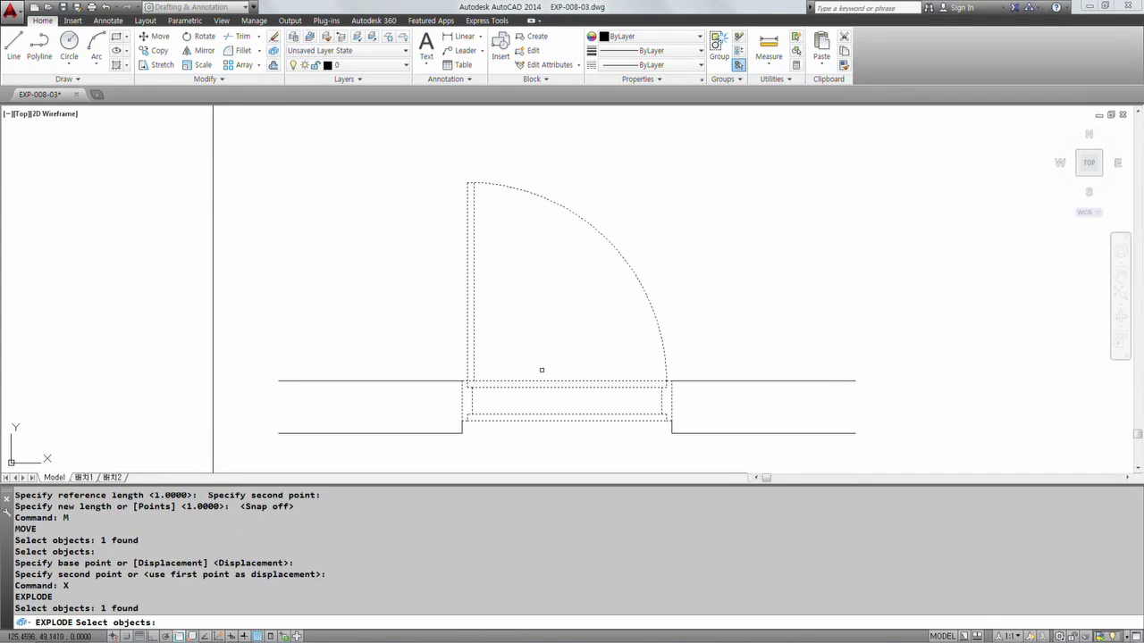
key("Return")
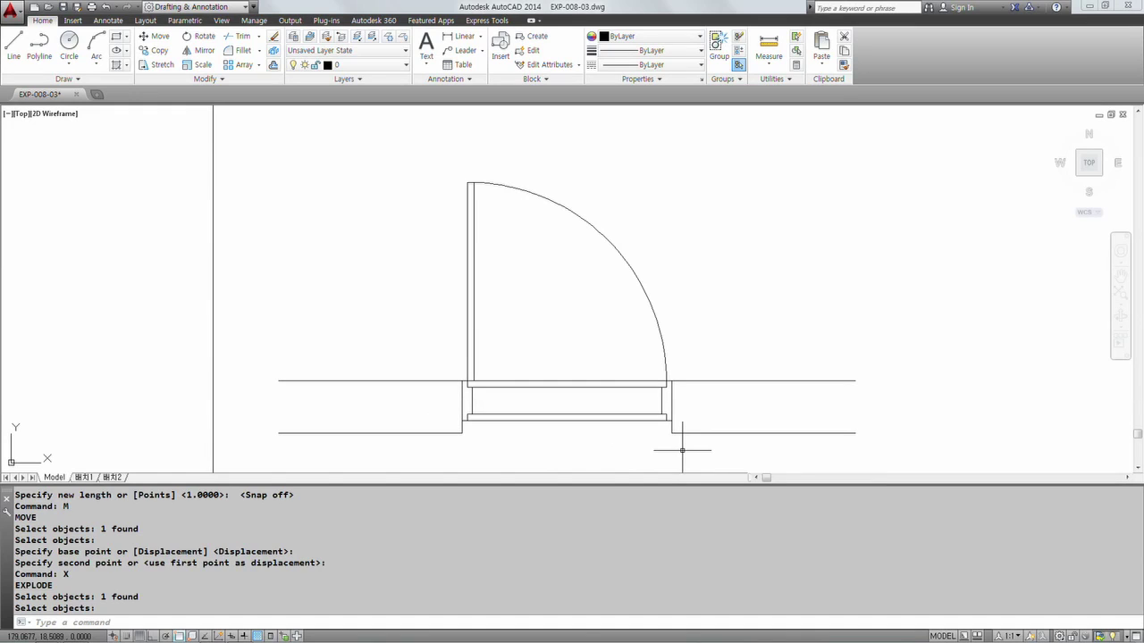
Start STRETCH with a crossing window over the opening's bottom, then remove the long wall lines
type("S")
key("Return")
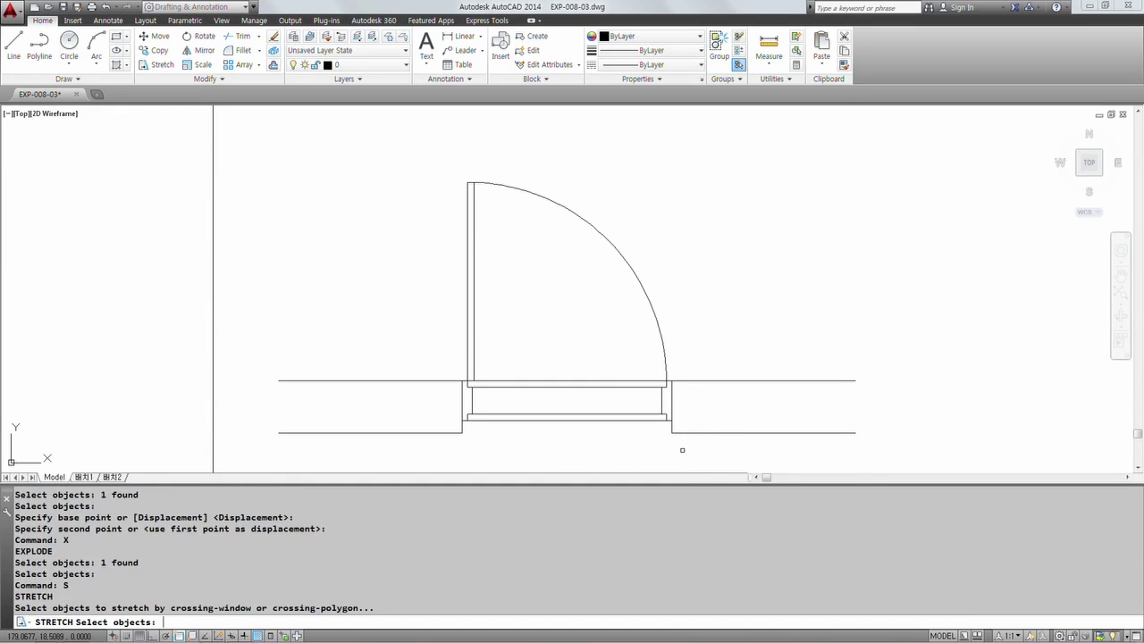
left_click(682, 450)
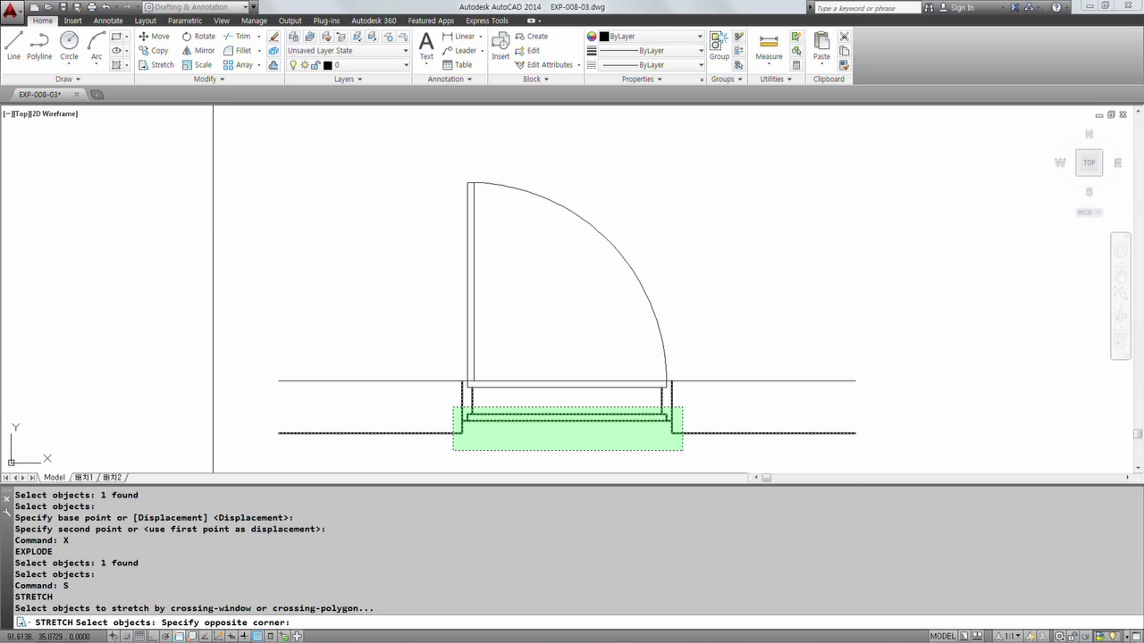
left_click(453, 408)
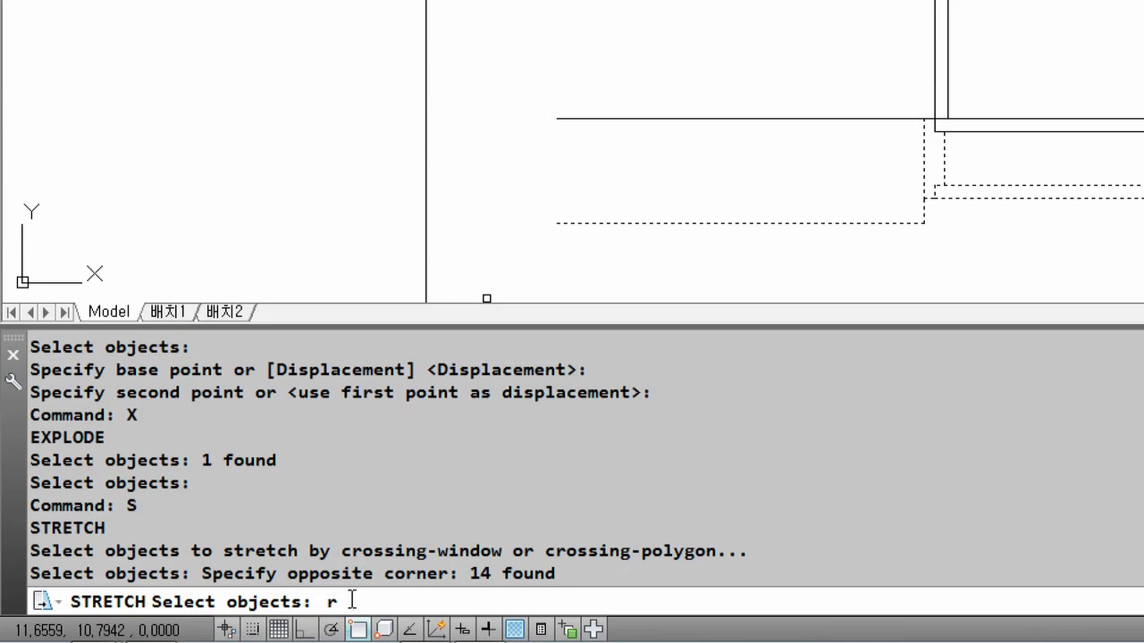
type("r")
key("Return")
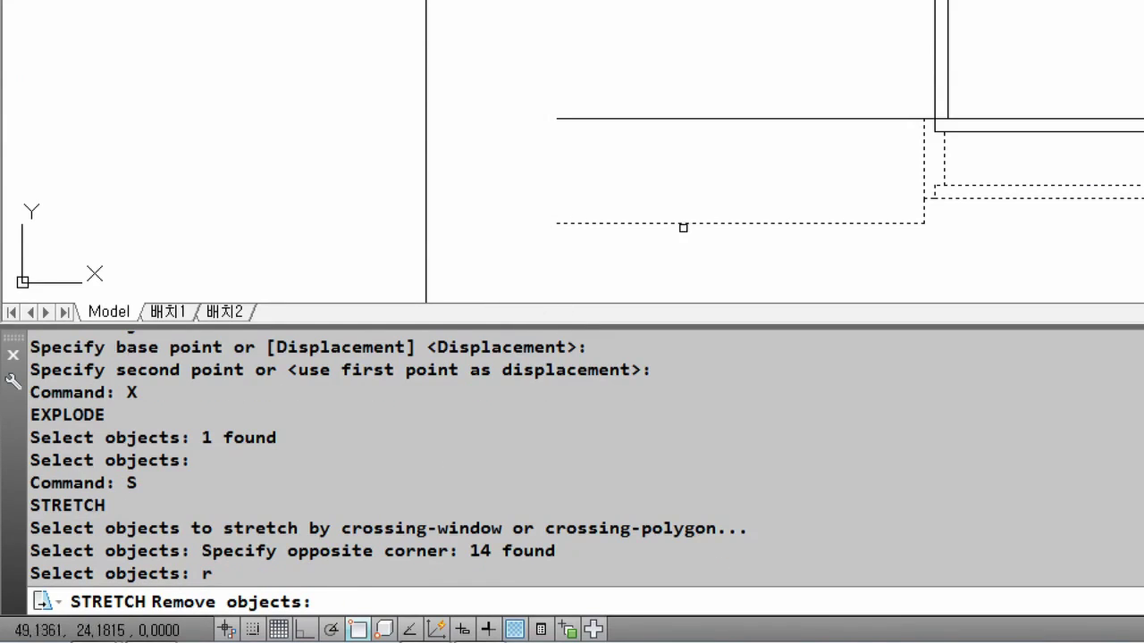
left_click(675, 224)
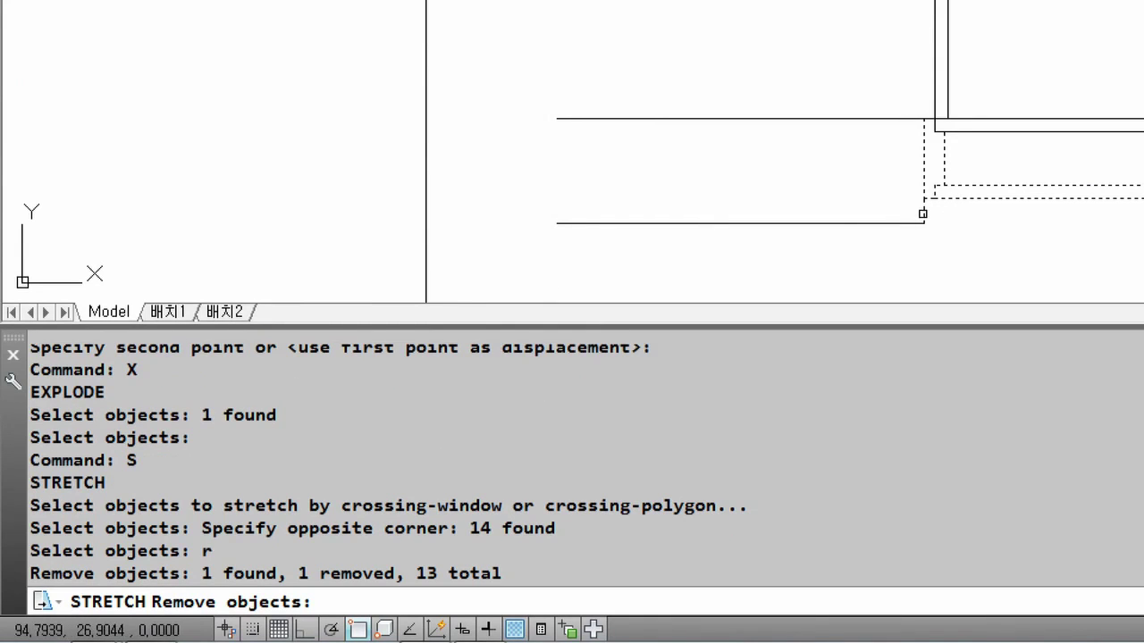
left_click(922, 214)
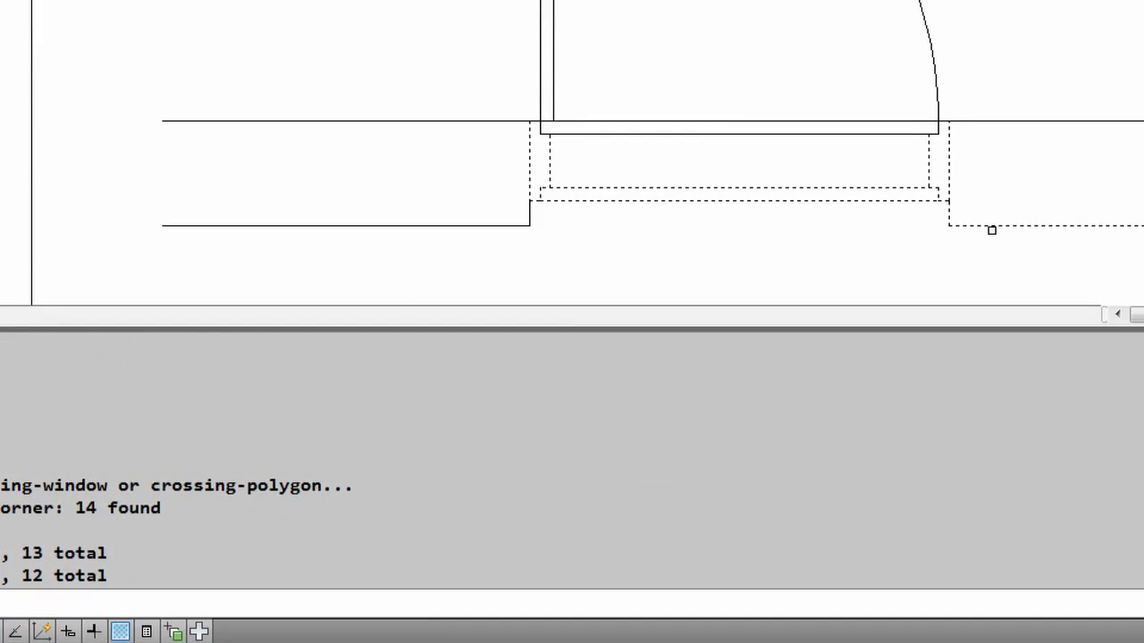
left_click(977, 225)
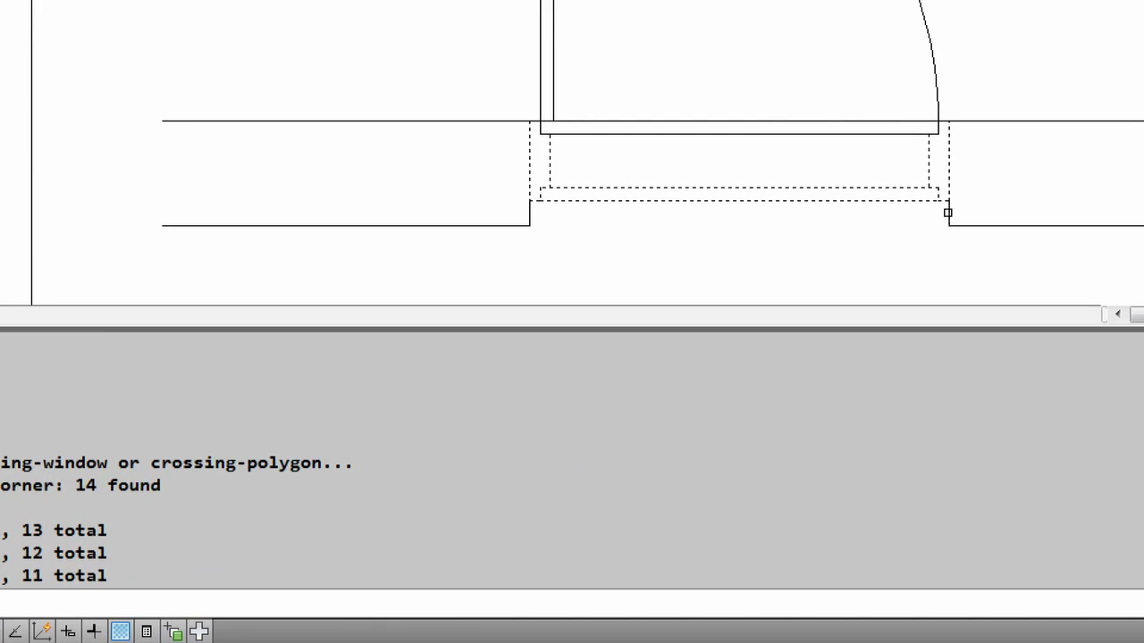
left_click(947, 213)
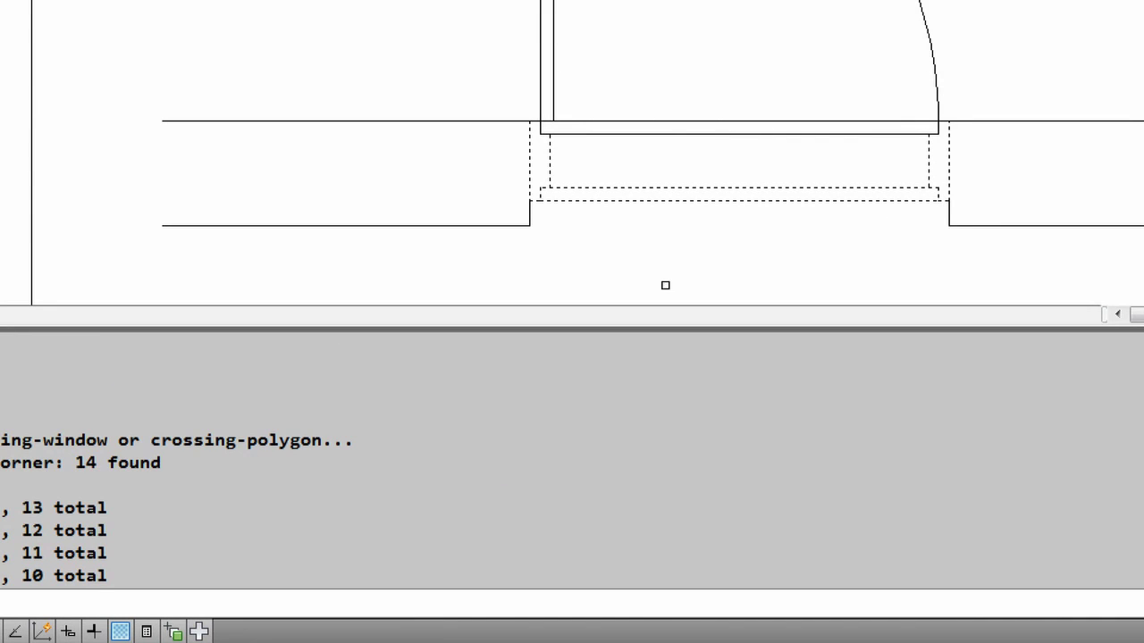
Stretch the frame's lower-right corner down to the wall's lower line, then window-select the door
key("Return")
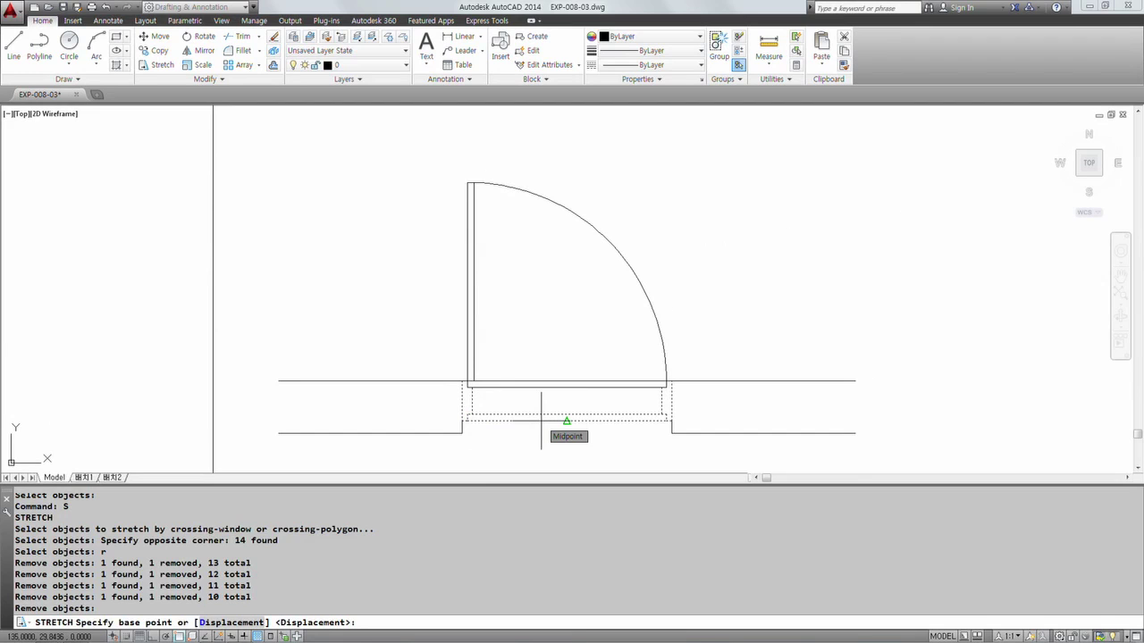
left_click(672, 420)
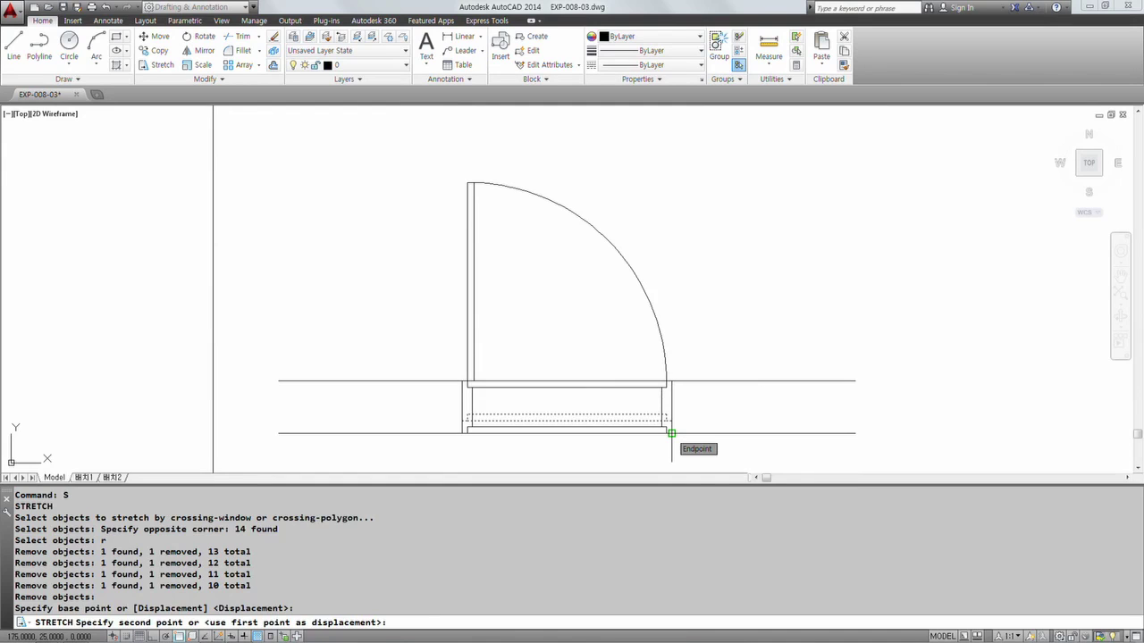
left_click(671, 433)
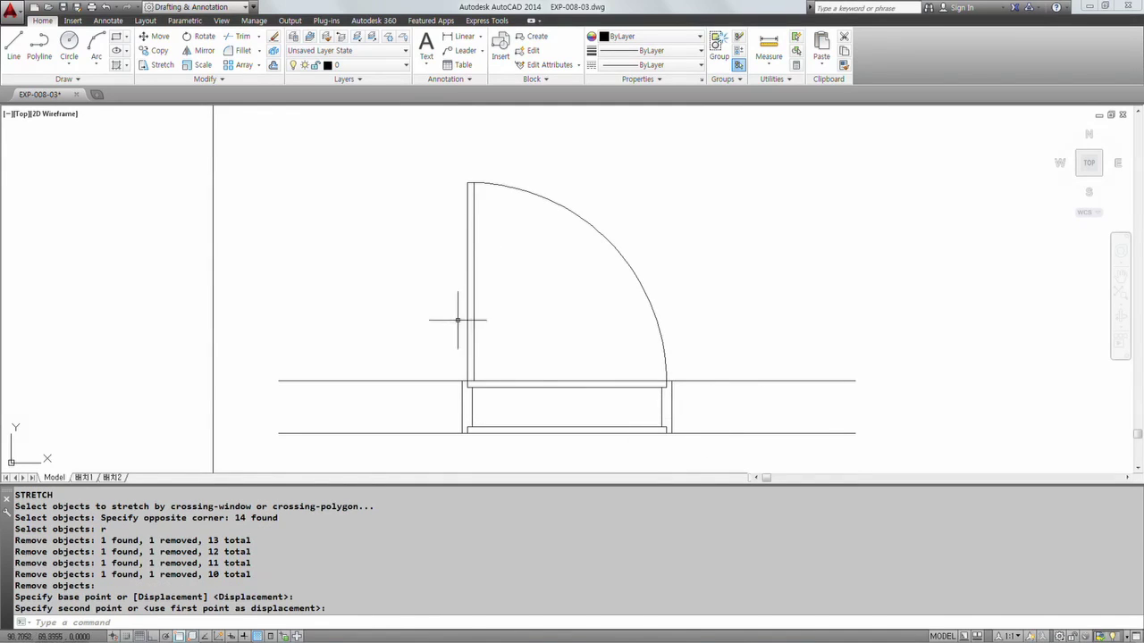
left_click(443, 155)
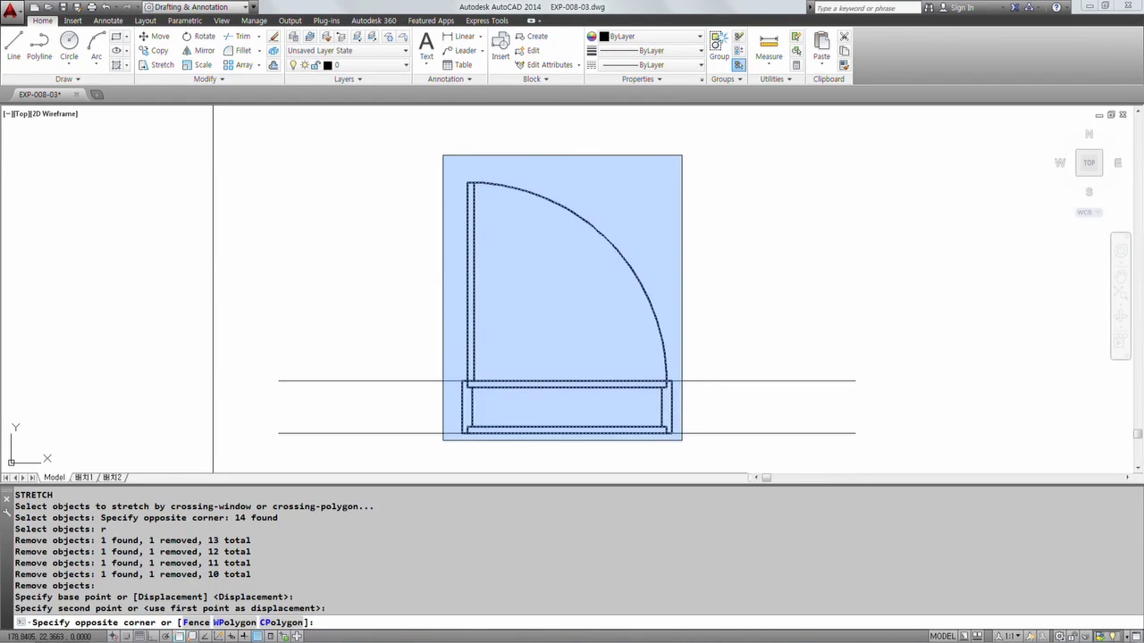
left_click(679, 437)
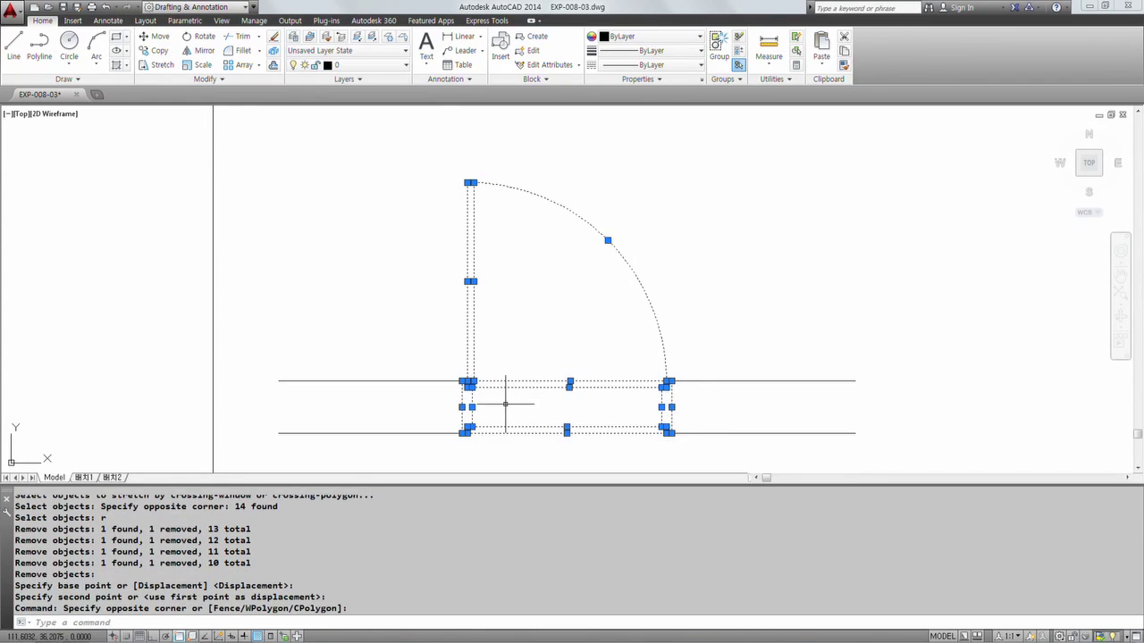